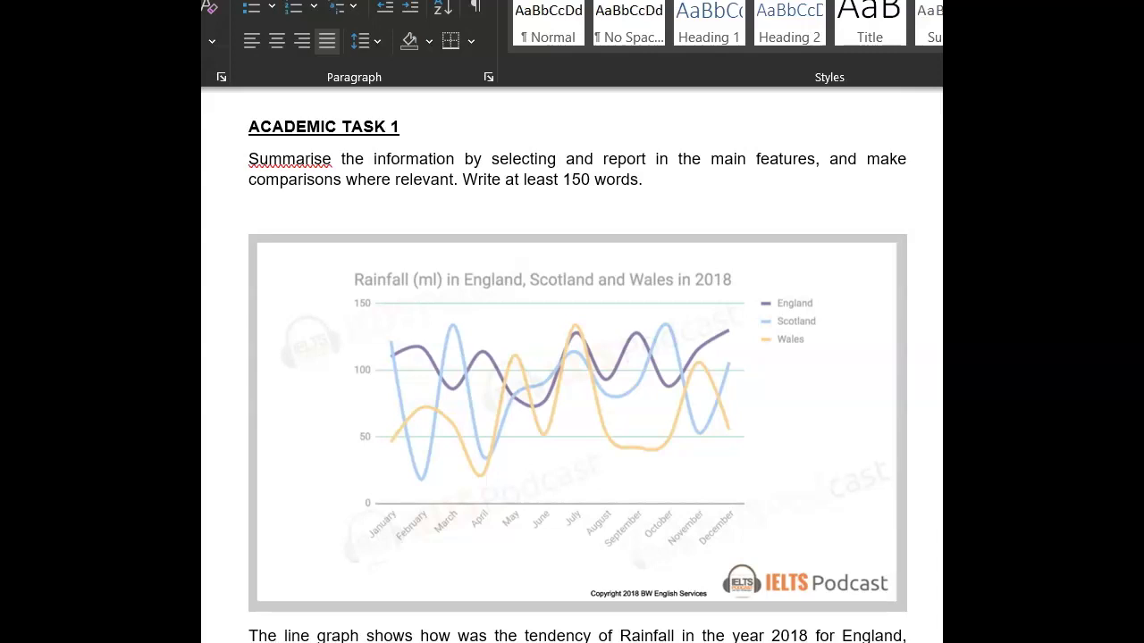
Scroll down past the 2018 rainfall line graph to the essay's opening paragraphs
scroll(577, 369, "down", 3)
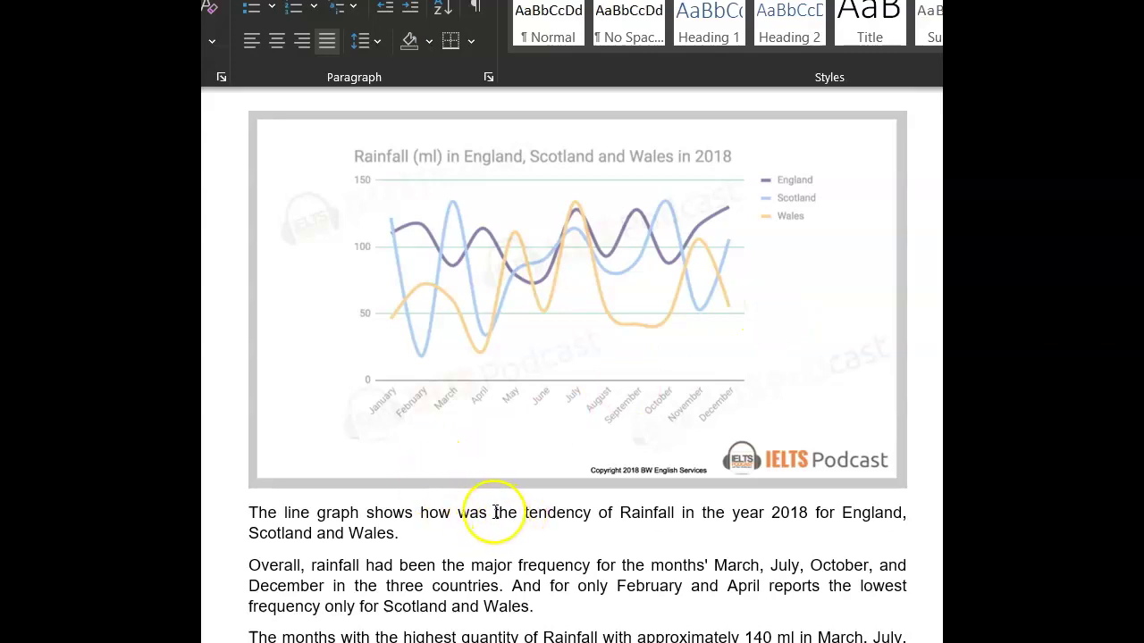
Highlight 'how was' and 'had been the major frequency' yellow, then add 'was most frequent' after it
left_click_drag(492, 512, 427, 512)
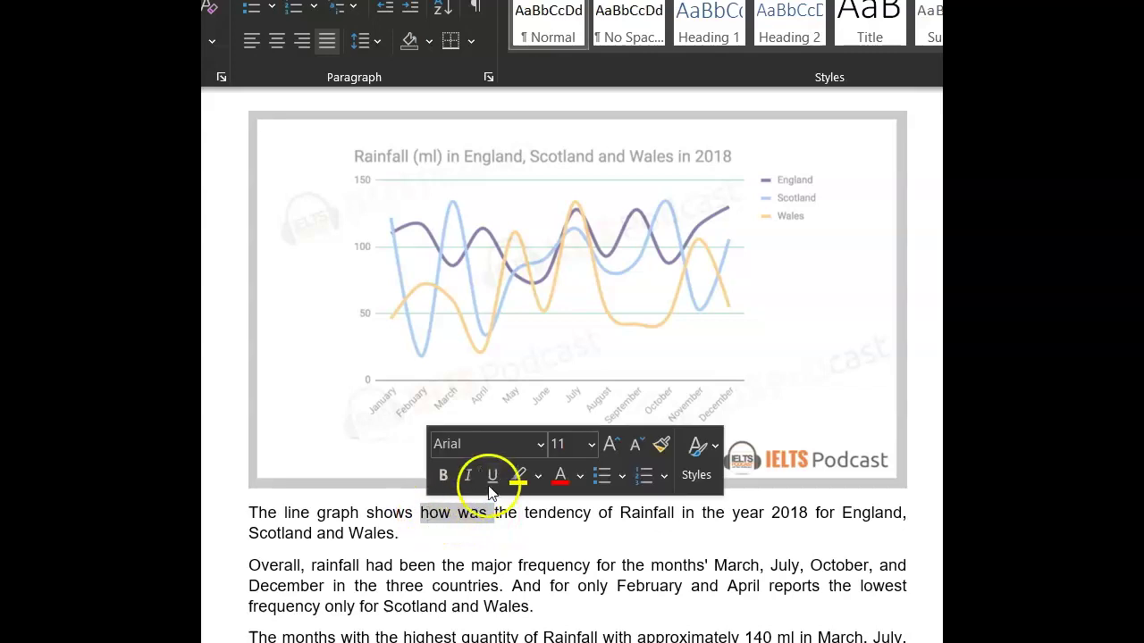
left_click(520, 480)
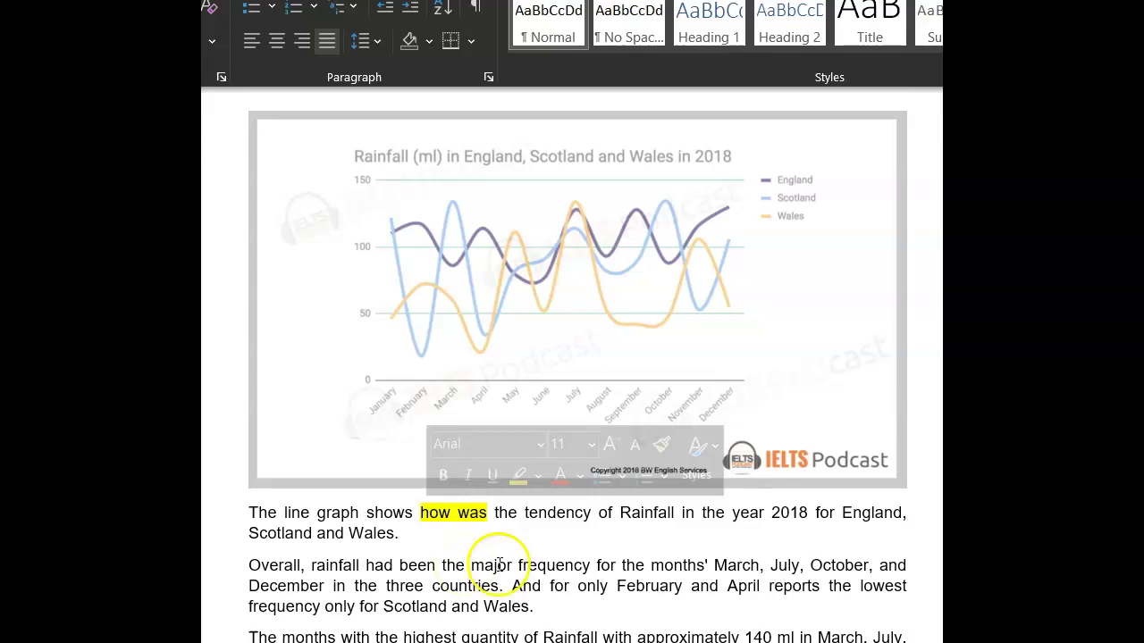
left_click_drag(591, 564, 390, 567)
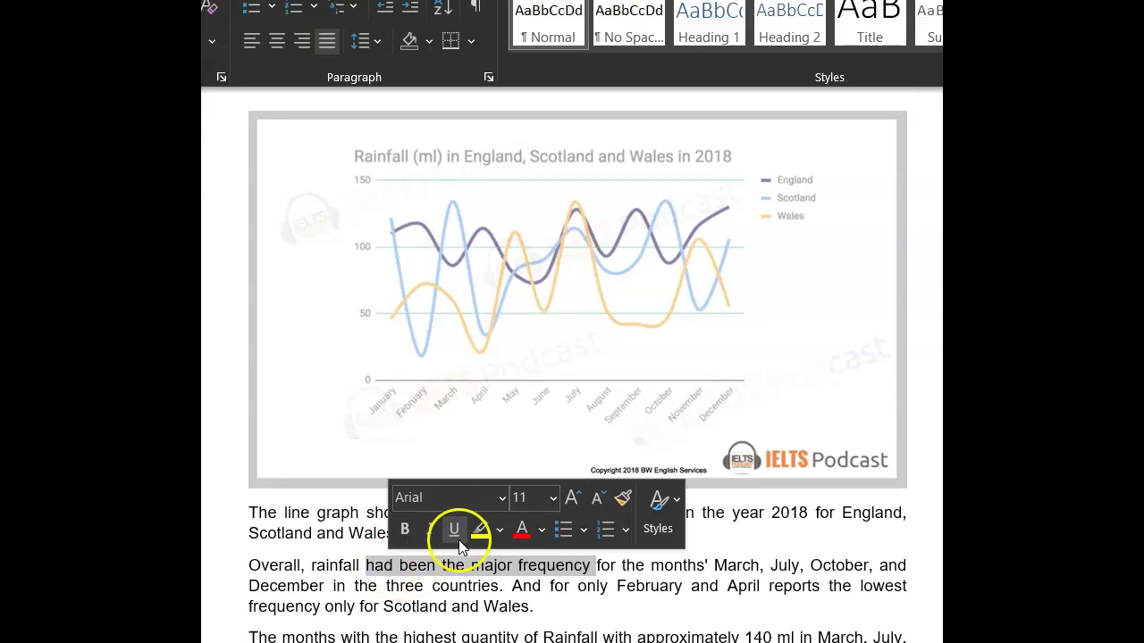
left_click(480, 533)
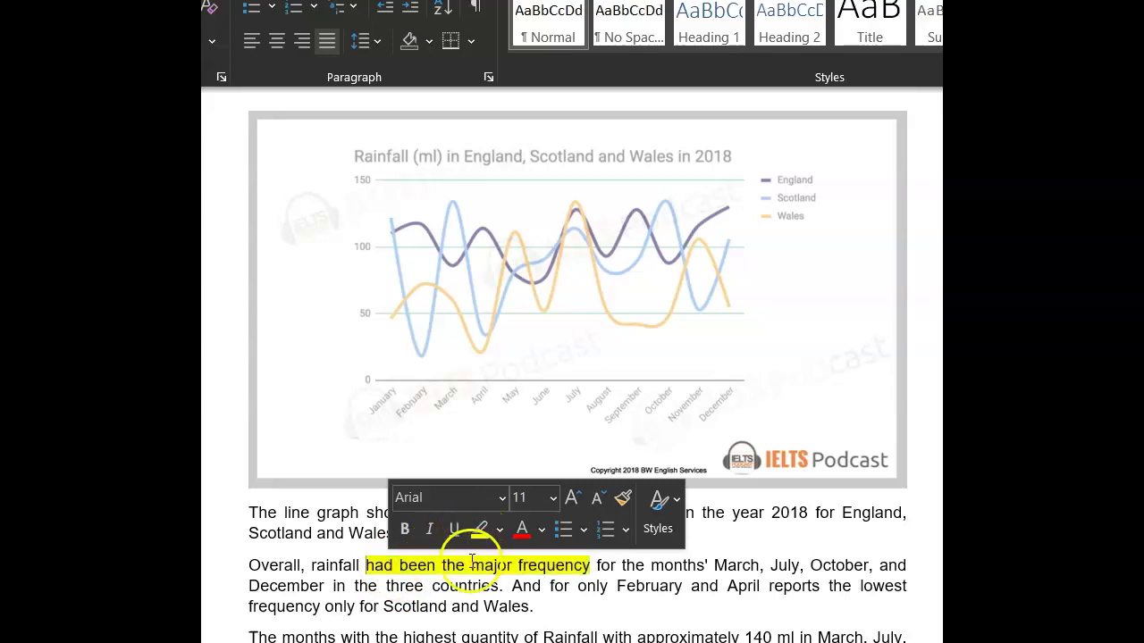
left_click(597, 566)
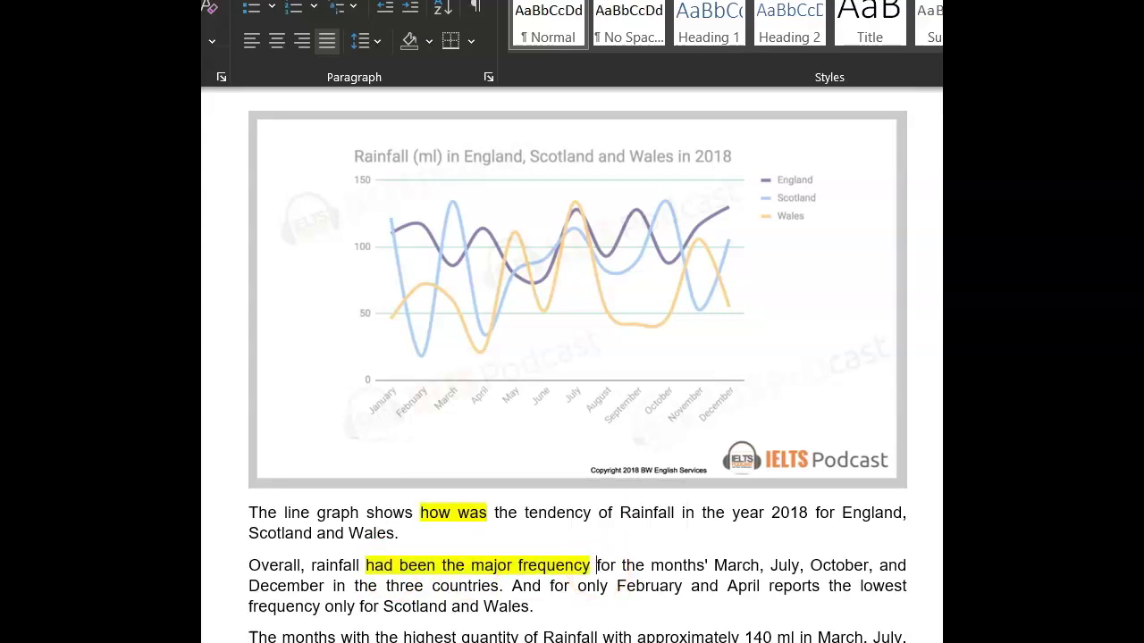
type("was most ")
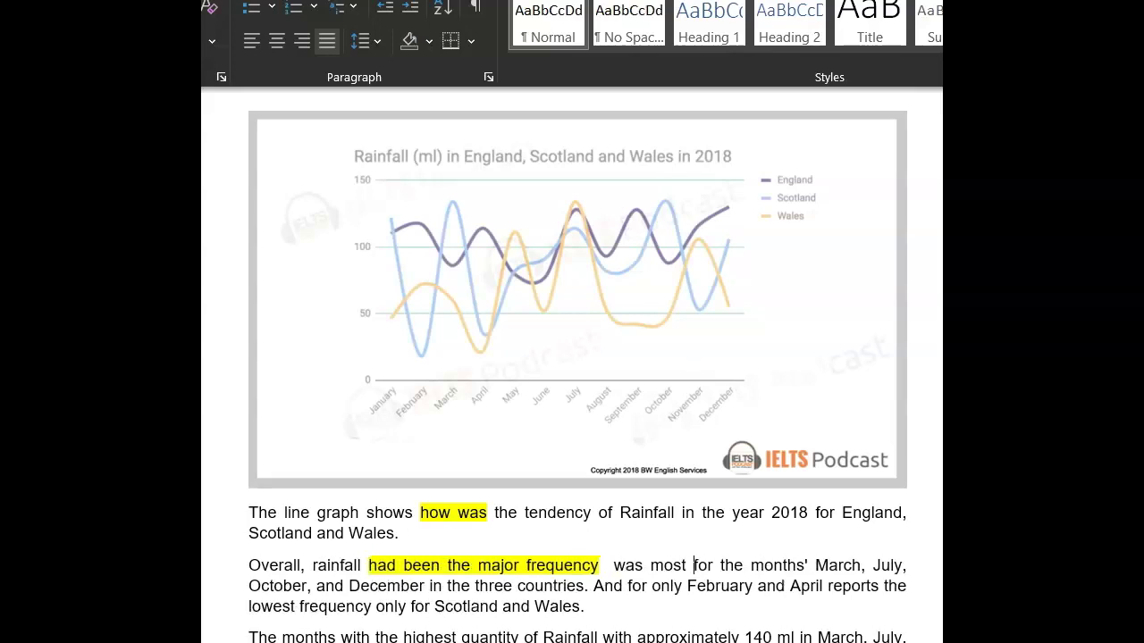
type("frequent f")
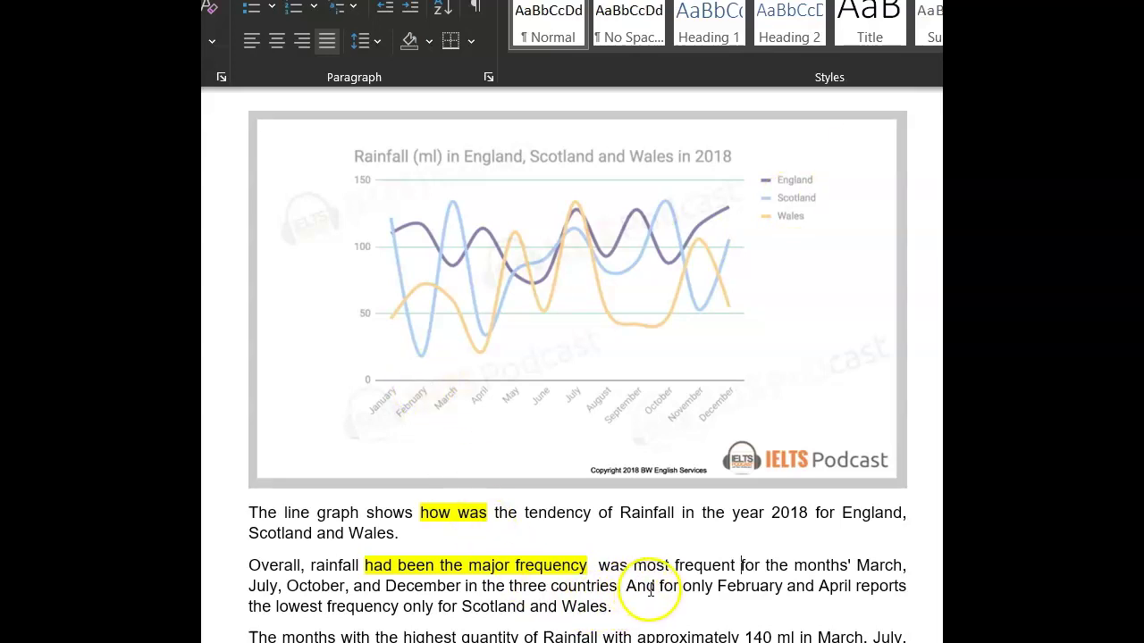
Highlight 'And' in yellow and type the replacement 'while' after it
left_click_drag(657, 586, 627, 590)
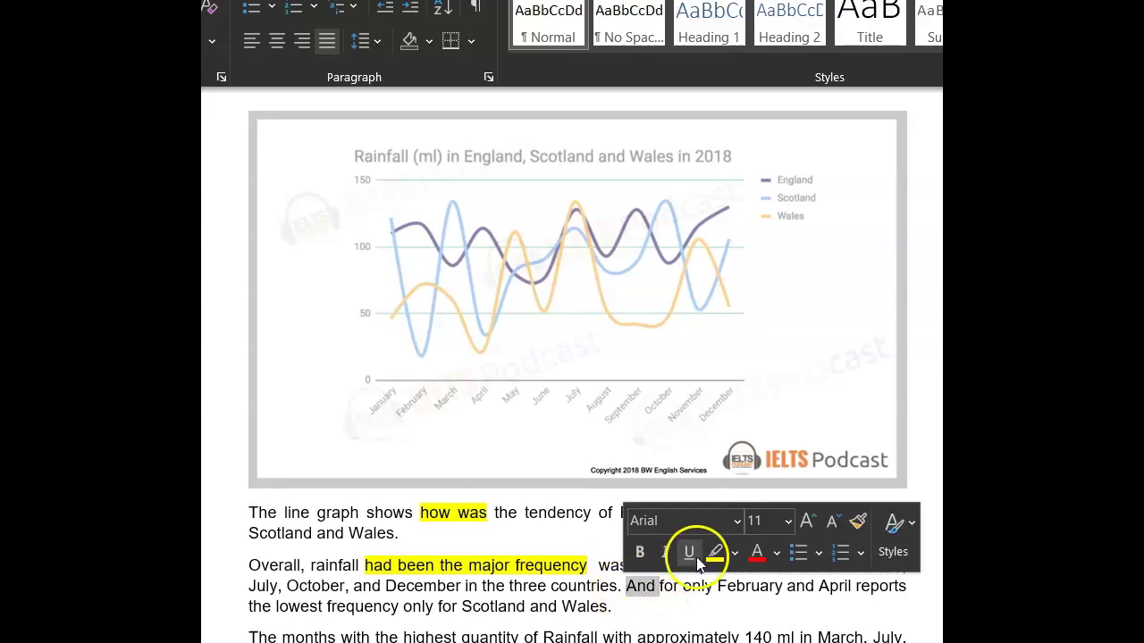
left_click(715, 552)
key("Left")
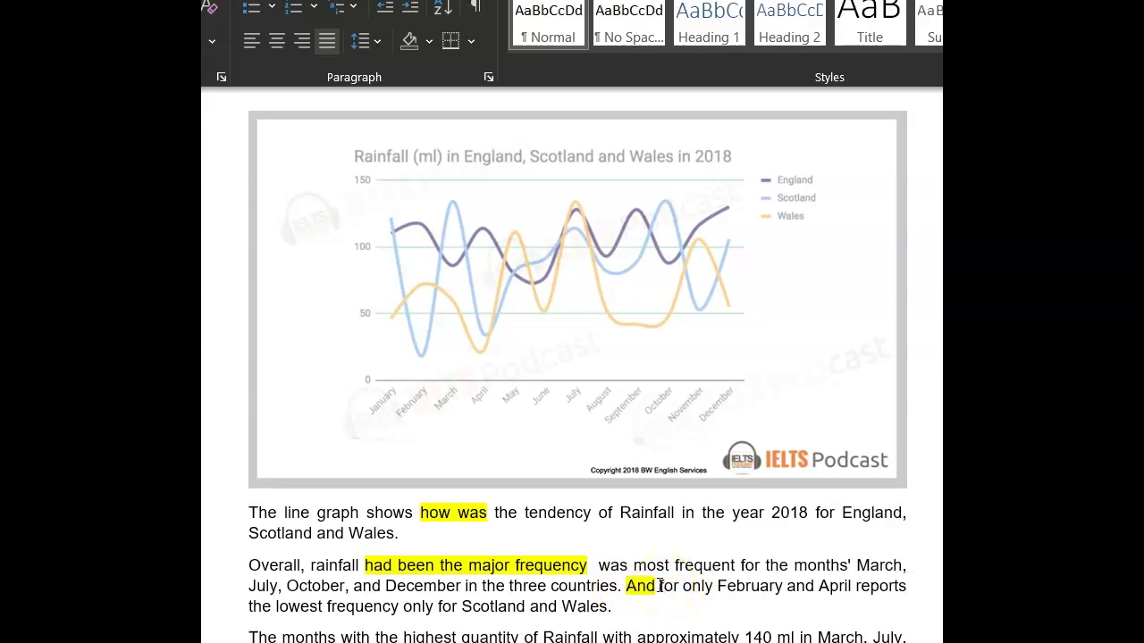
left_click(658, 586)
type("whe")
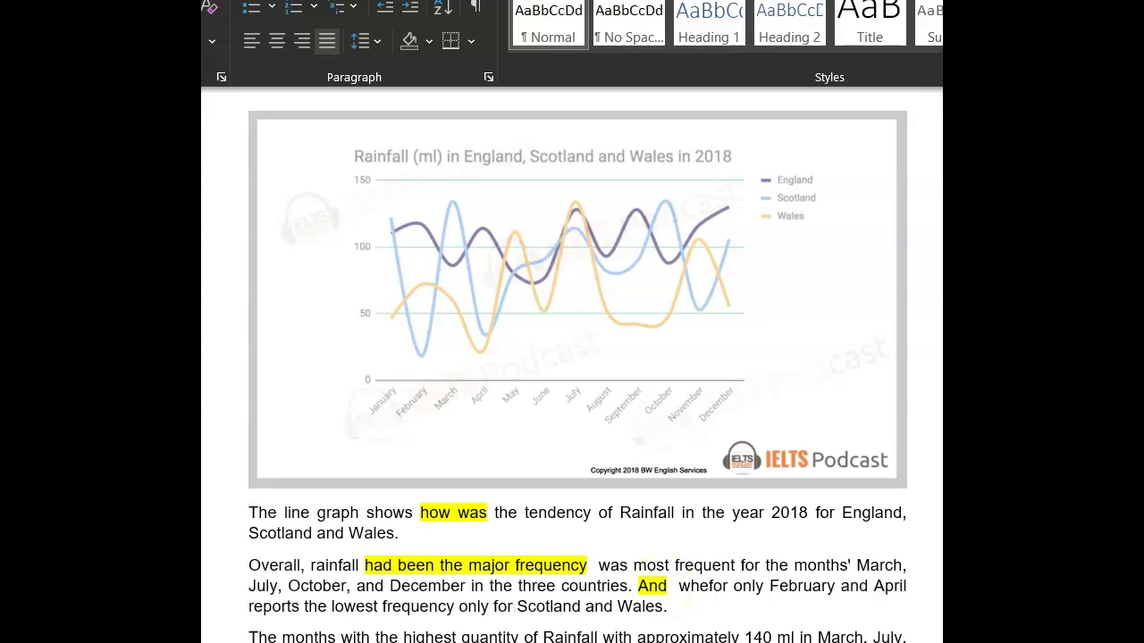
key("BackSpace")
type("ile")
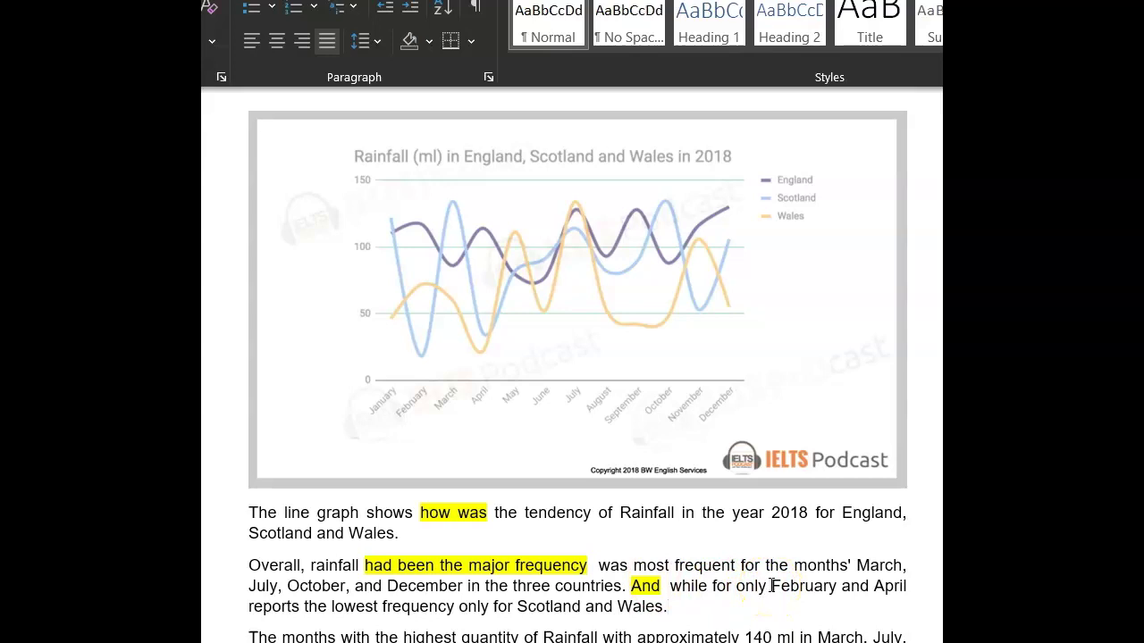
Change 'reports' to 'reported', add '/ quantity but' after 'frequency', and finish the 'WHILE / WHEREAS' note
left_click(301, 608)
key("BackSpace")
type("ed")
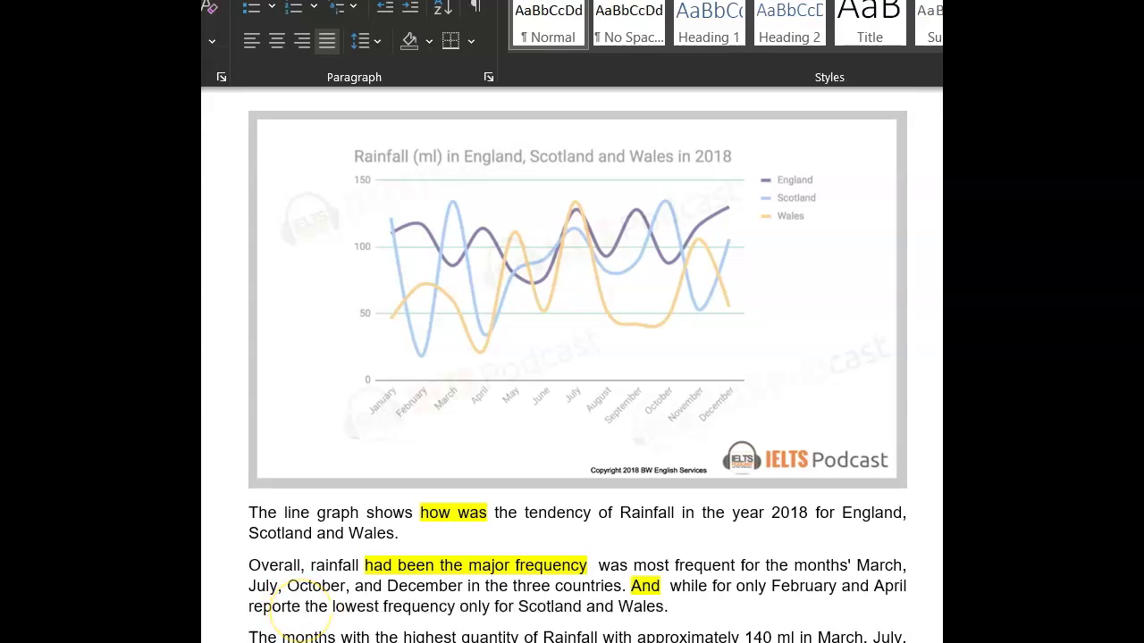
left_click(471, 607)
type("/ quanti")
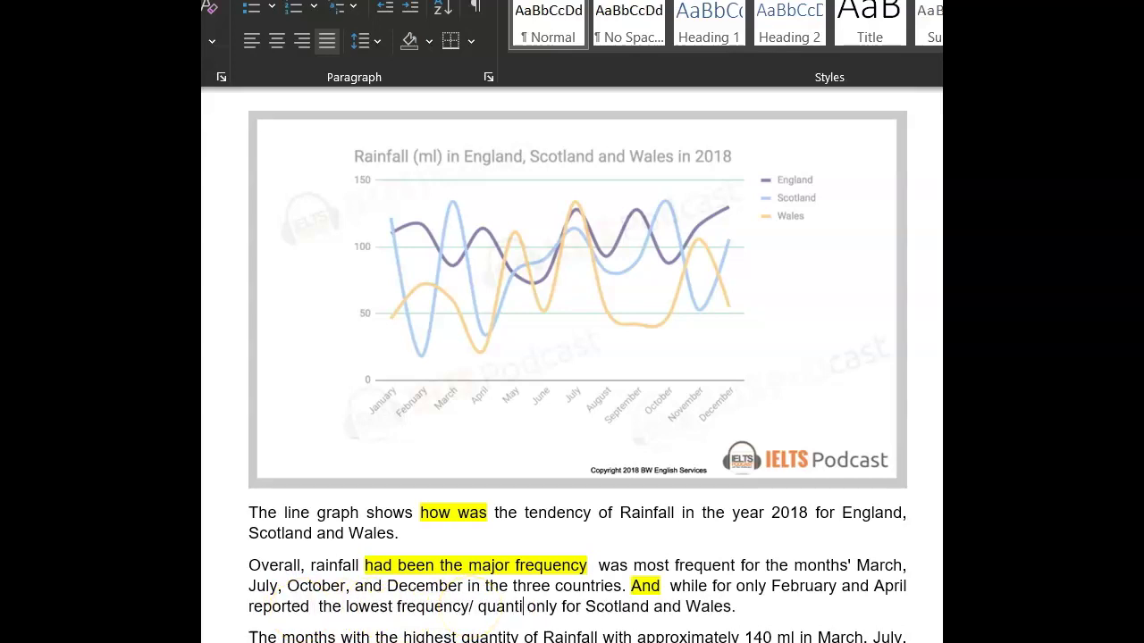
type("ty but")
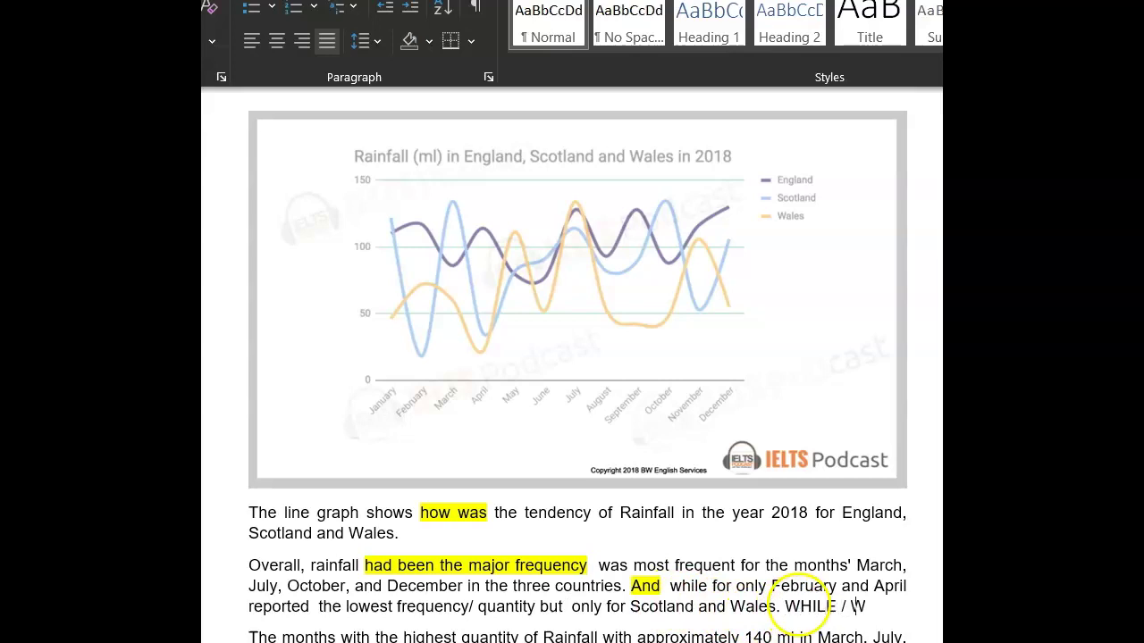
type("REAS")
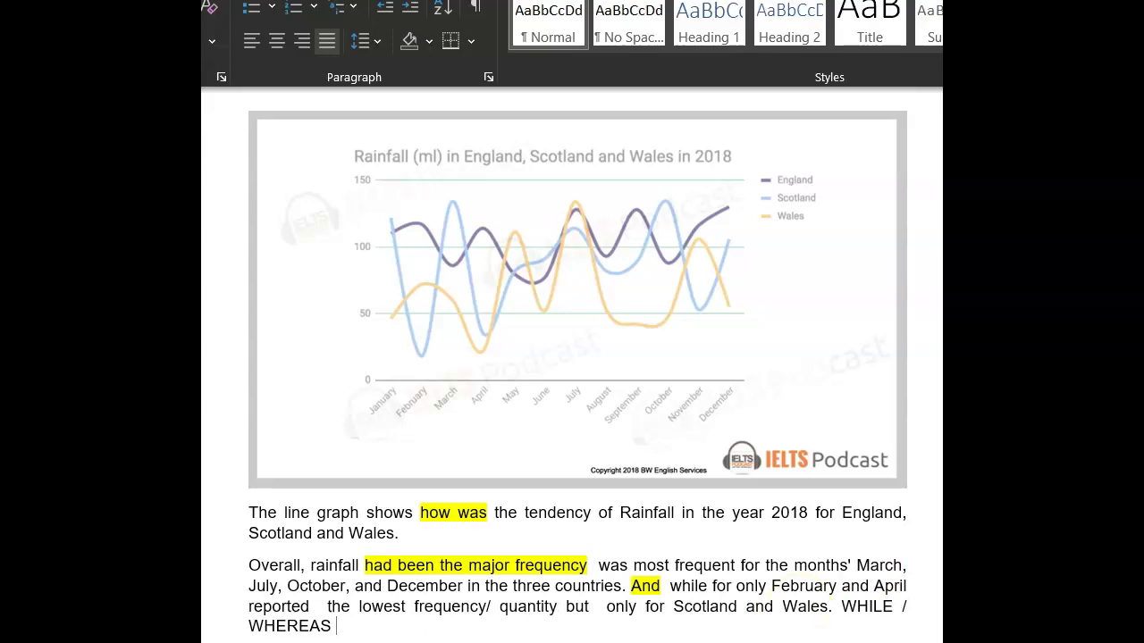
scroll(577, 364, "down", 5)
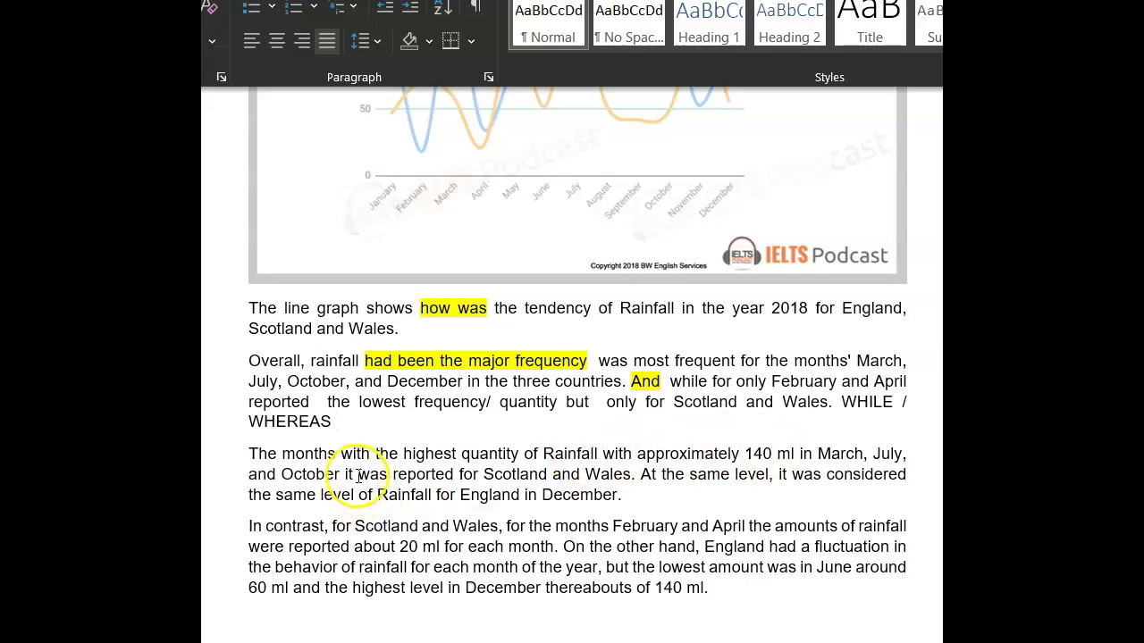
Highlight 'it was' in yellow and insert 'were' before 'reported'
left_click_drag(390, 476, 346, 477)
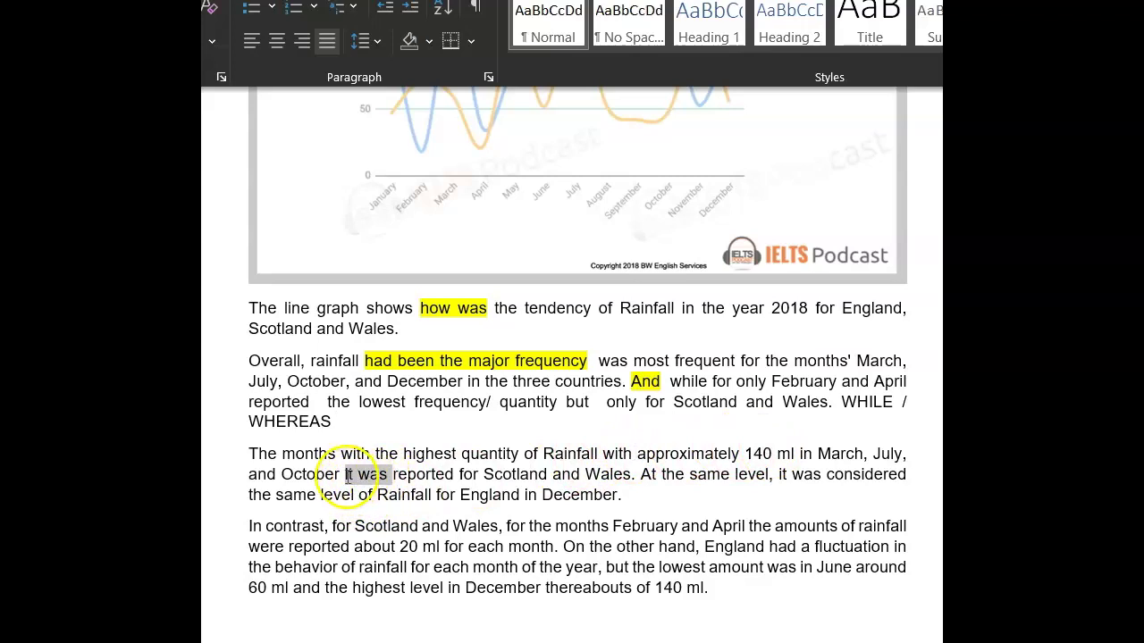
left_click(438, 442)
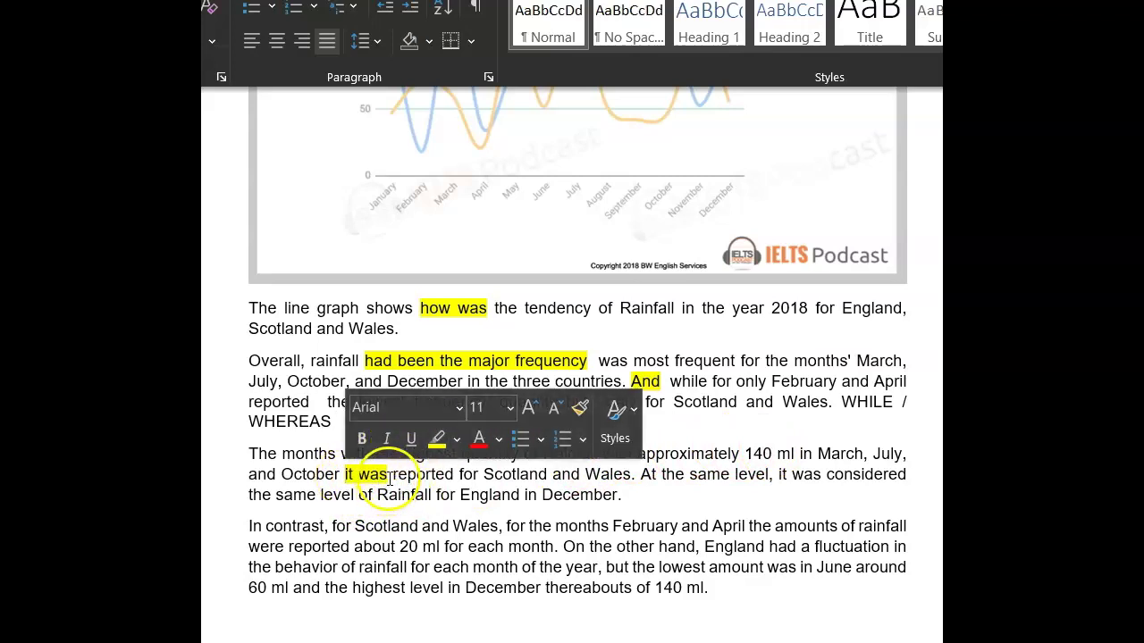
left_click(391, 474)
type("were")
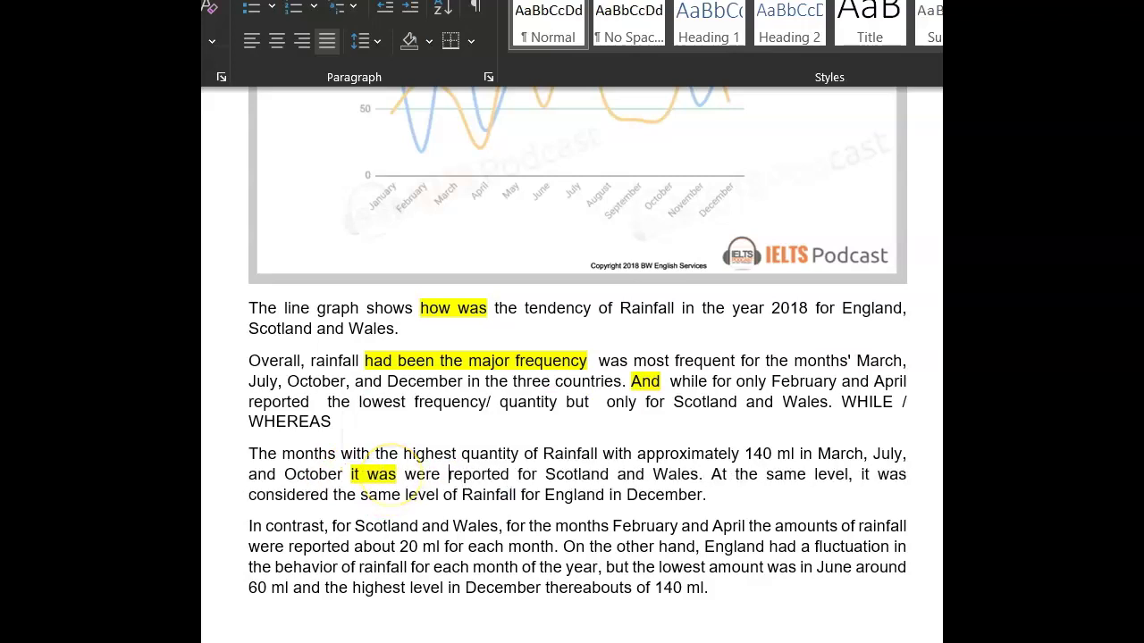
Insert 'While' before 'At' and highlight 'same level' in yellow
left_click(711, 474)
type("While")
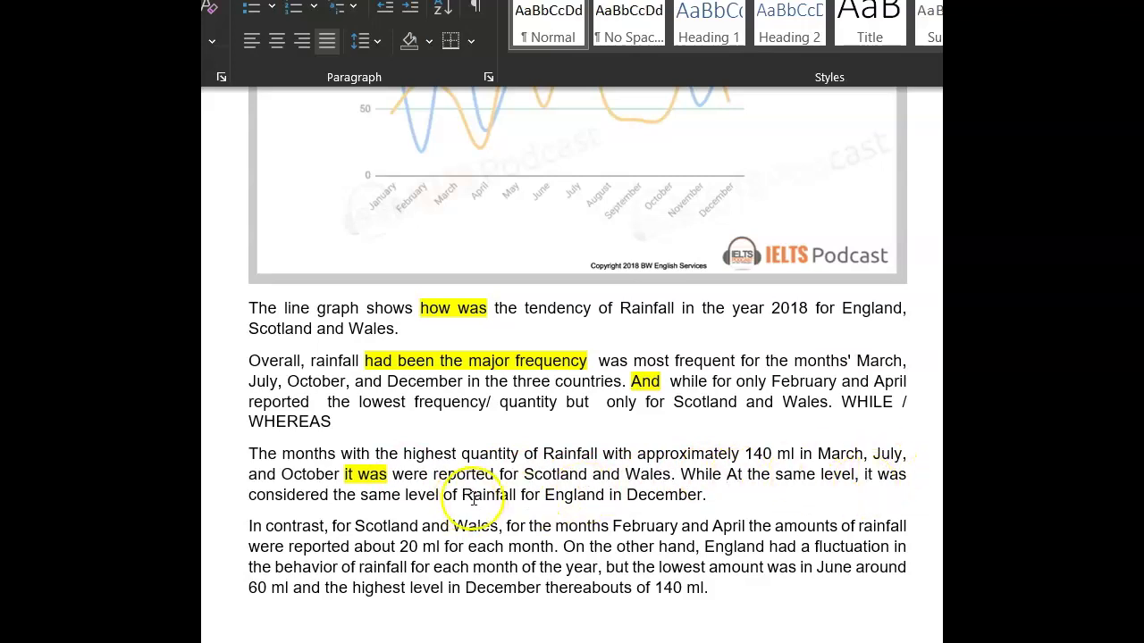
left_click(852, 474)
left_click_drag(853, 474, 775, 474)
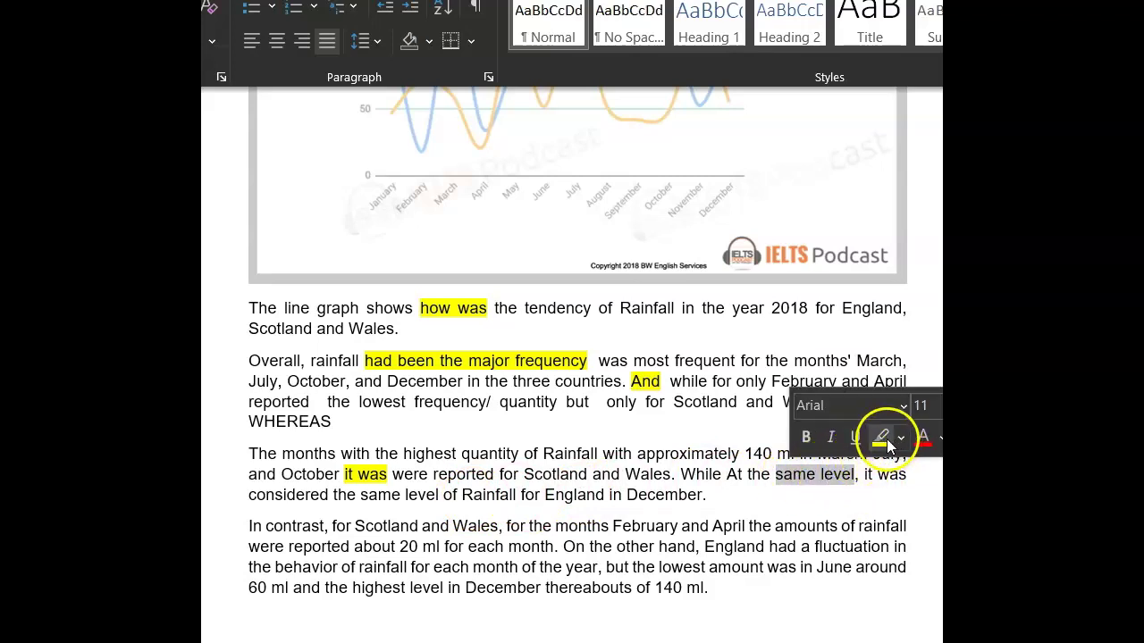
left_click(888, 446)
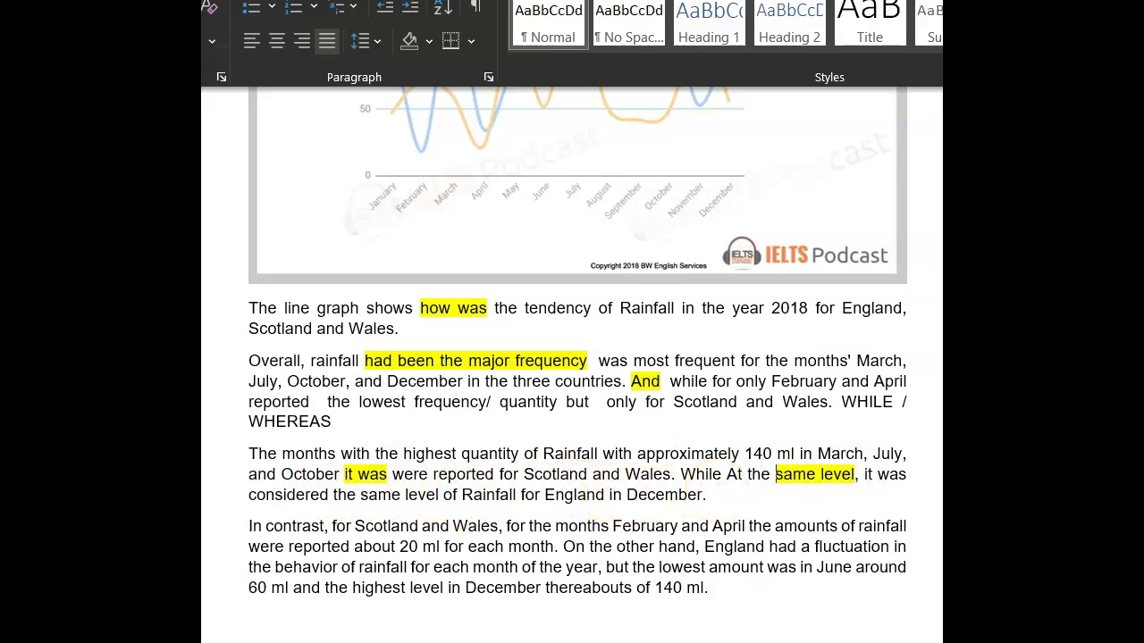
After rechecking the chart, finish the closing sentence 'England reached this amount in December.'
scroll(849, 473, "up", 5)
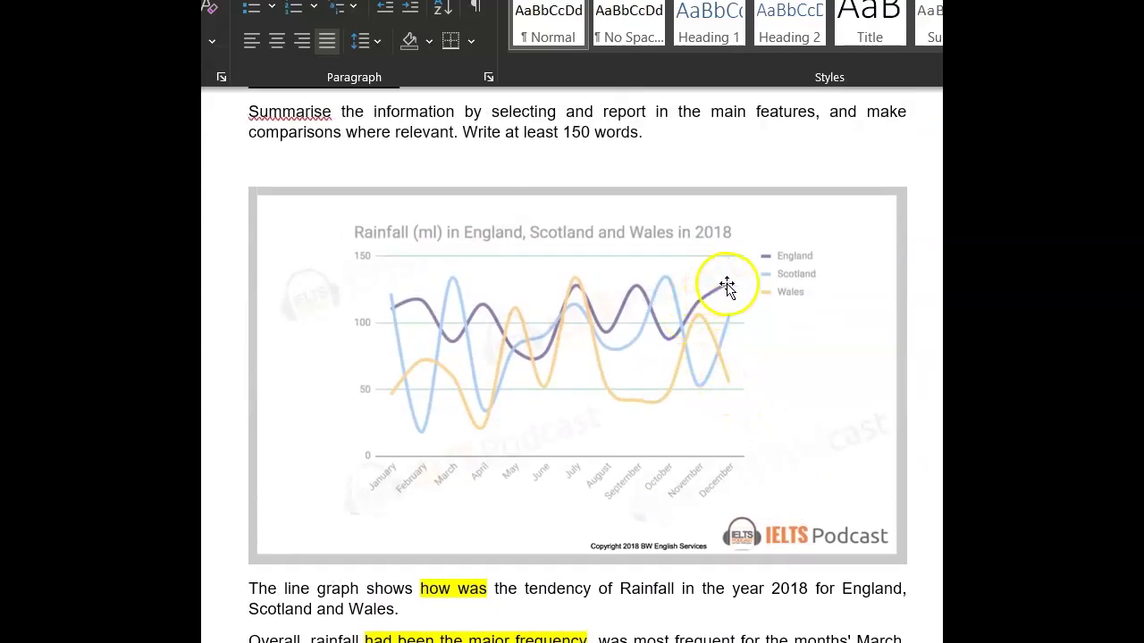
scroll(740, 537, "down", 5)
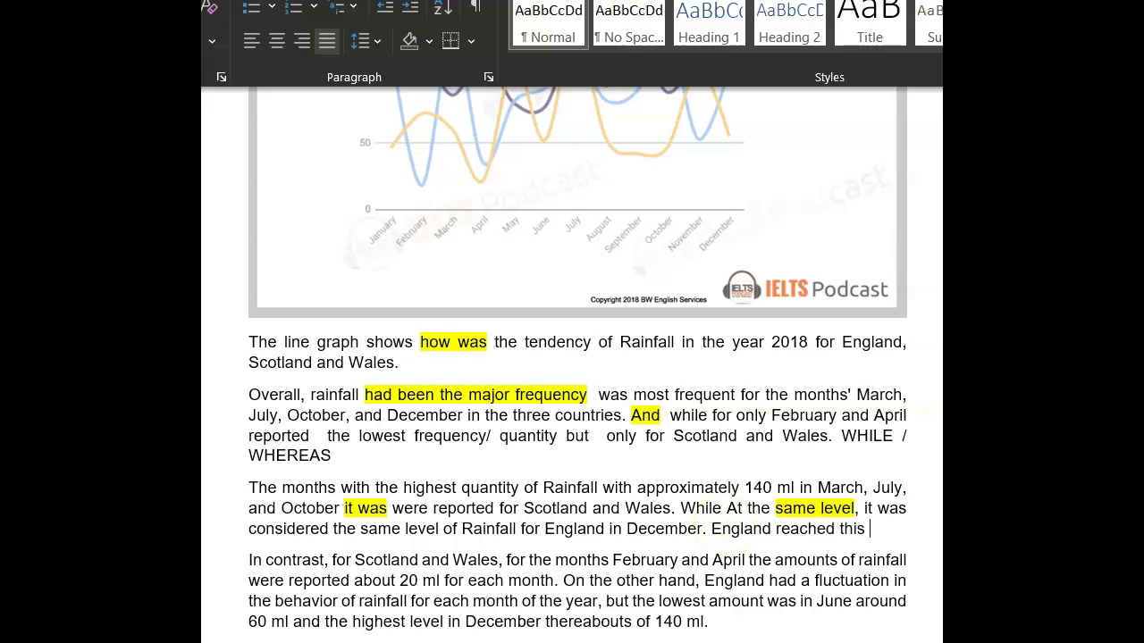
type("ount in December.")
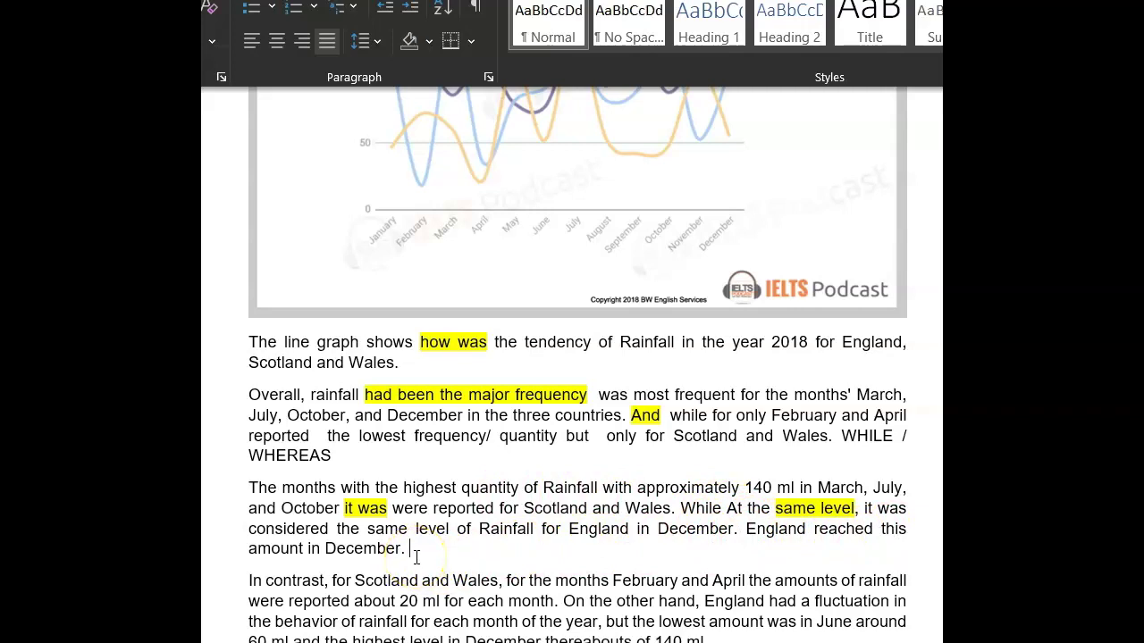
Add a comma after 'April' and insert the word 'precipitation' in italics, correcting its spelling
left_click(745, 580)
type(",")
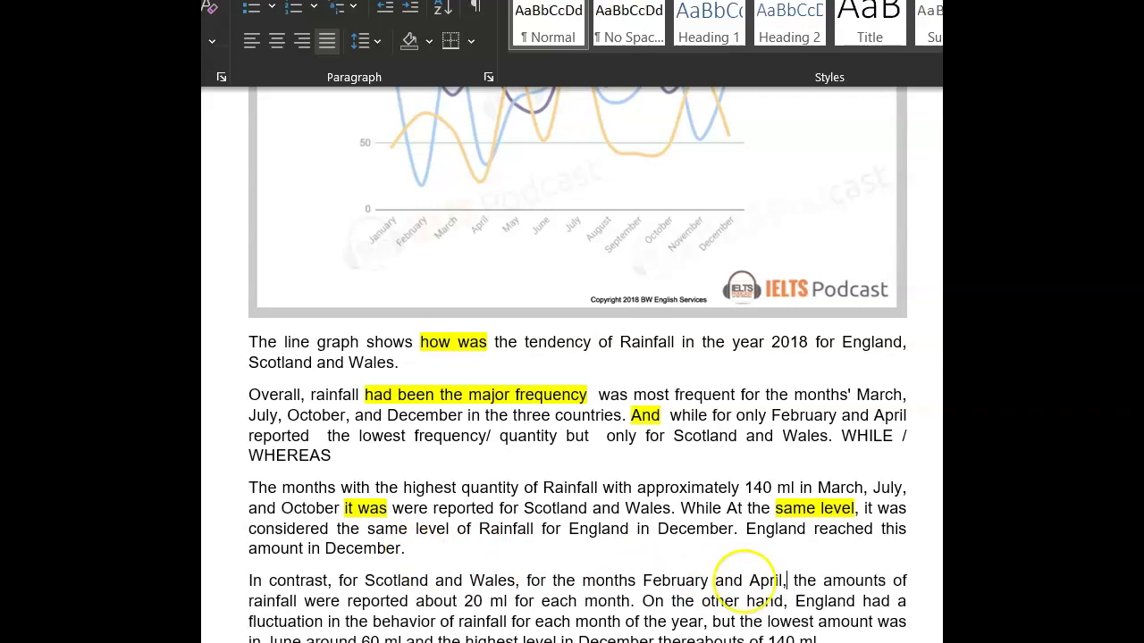
left_click(793, 580)
type("prepipi")
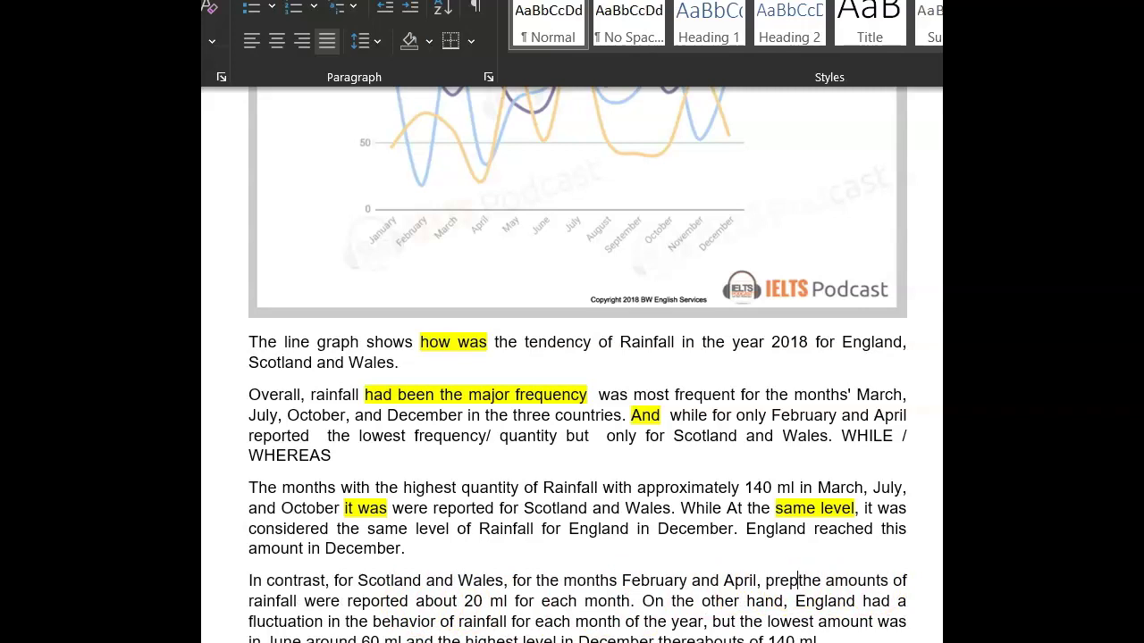
type("tatoin")
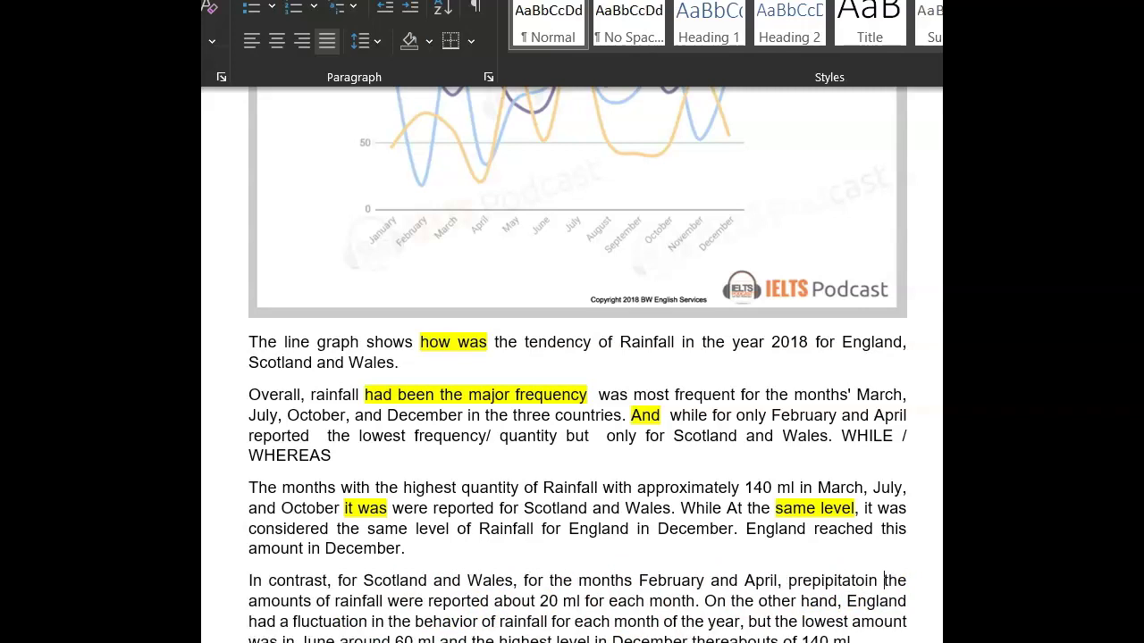
key("BackSpace")
key("BackSpace")
key("BackSpace")
key("BackSpace")
key("BackSpace")
key("BackSpace")
key("BackSpace")
key("BackSpace")
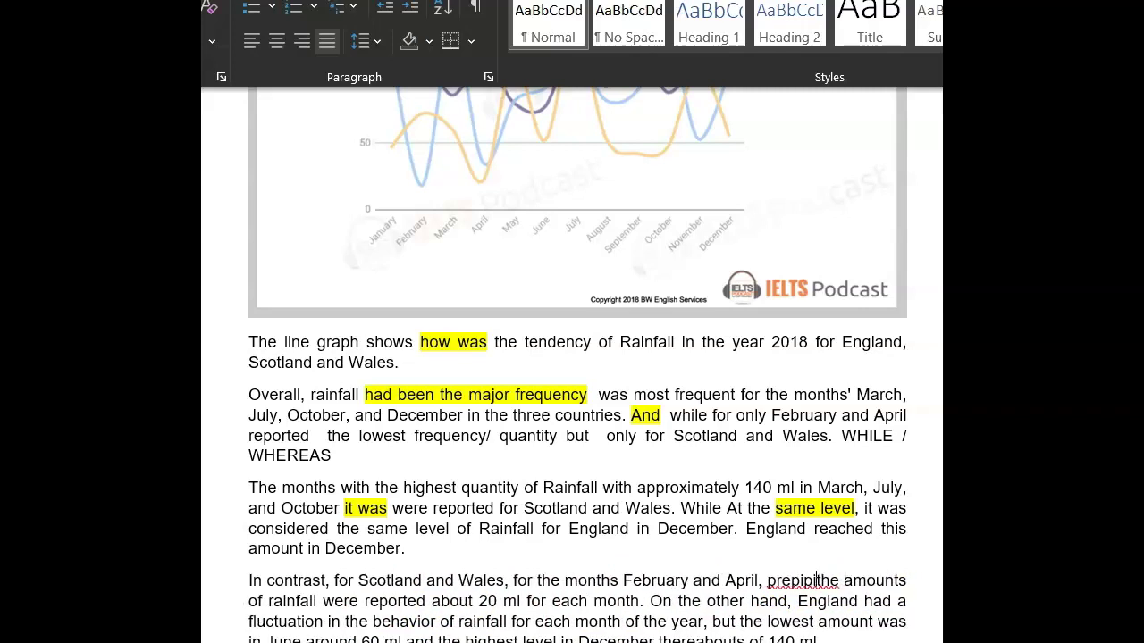
key("BackSpace")
key("BackSpace")
key("BackSpace")
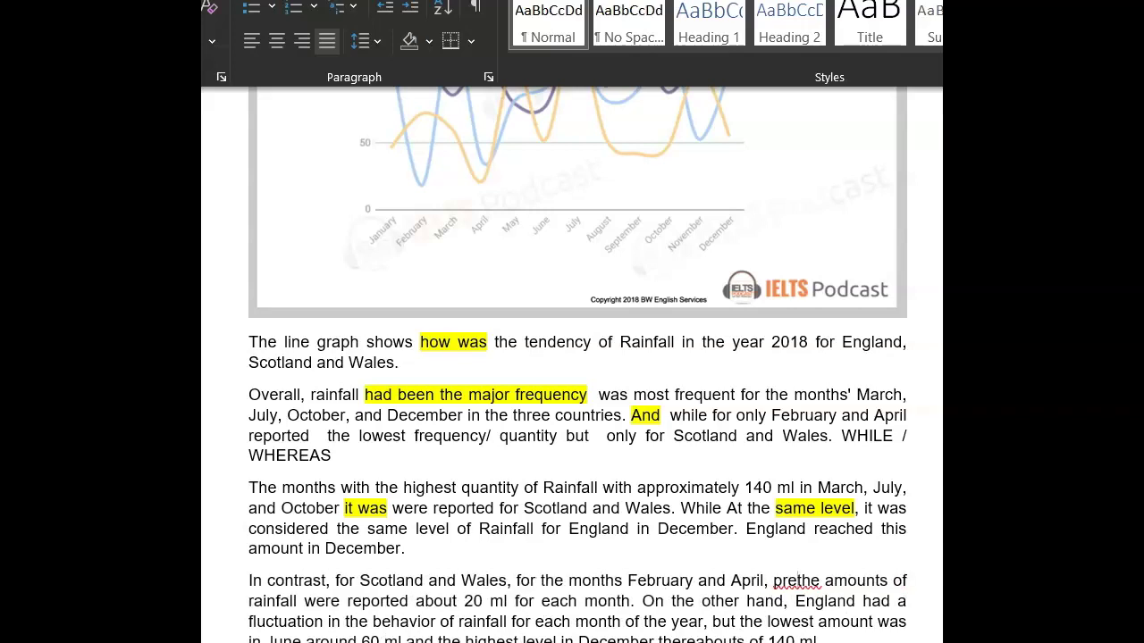
type("ip")
key("BackSpace")
key("BackSpace")
type("cipitation")
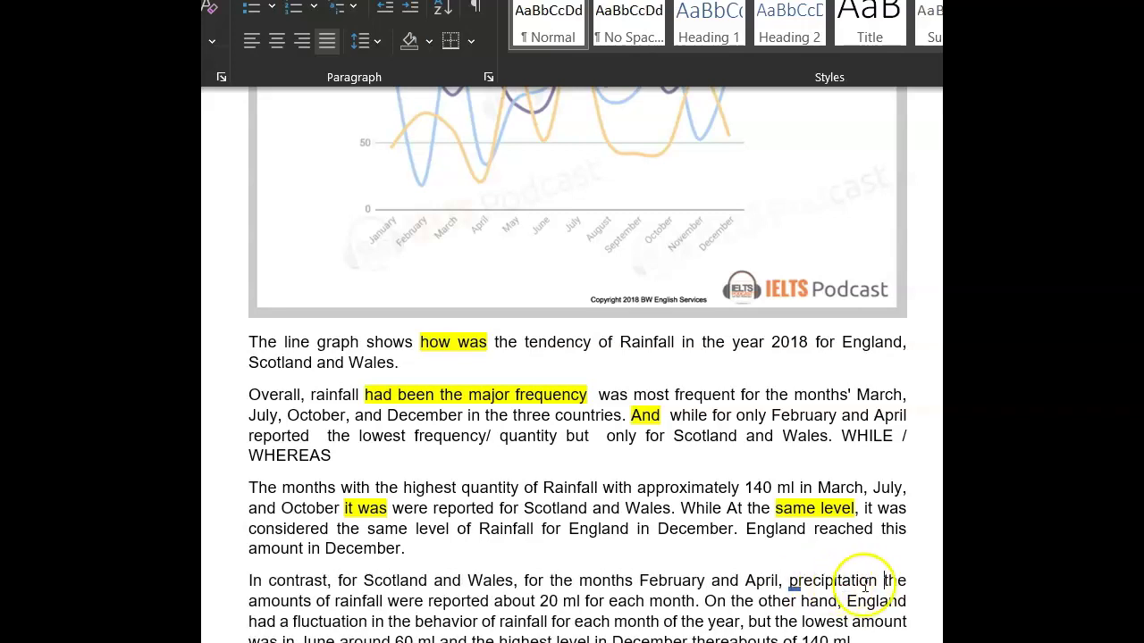
left_click_drag(881, 580, 788, 583)
left_click(831, 542)
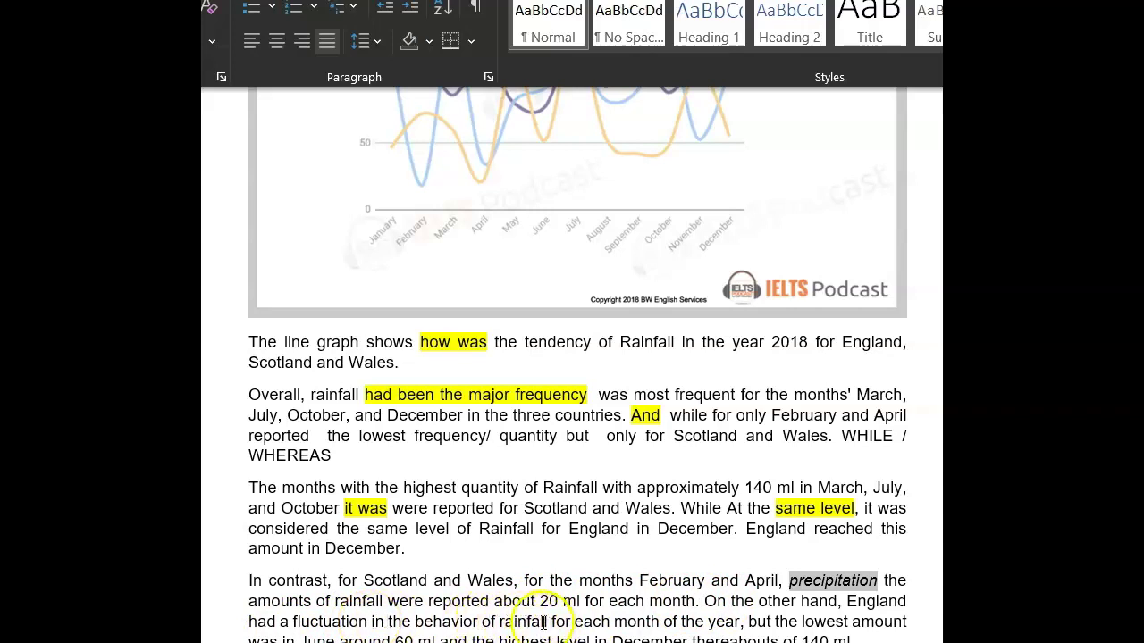
Highlight 'the behavior of rainfall' in yellow and type 'pattern' as the correction
left_click_drag(540, 623, 396, 625)
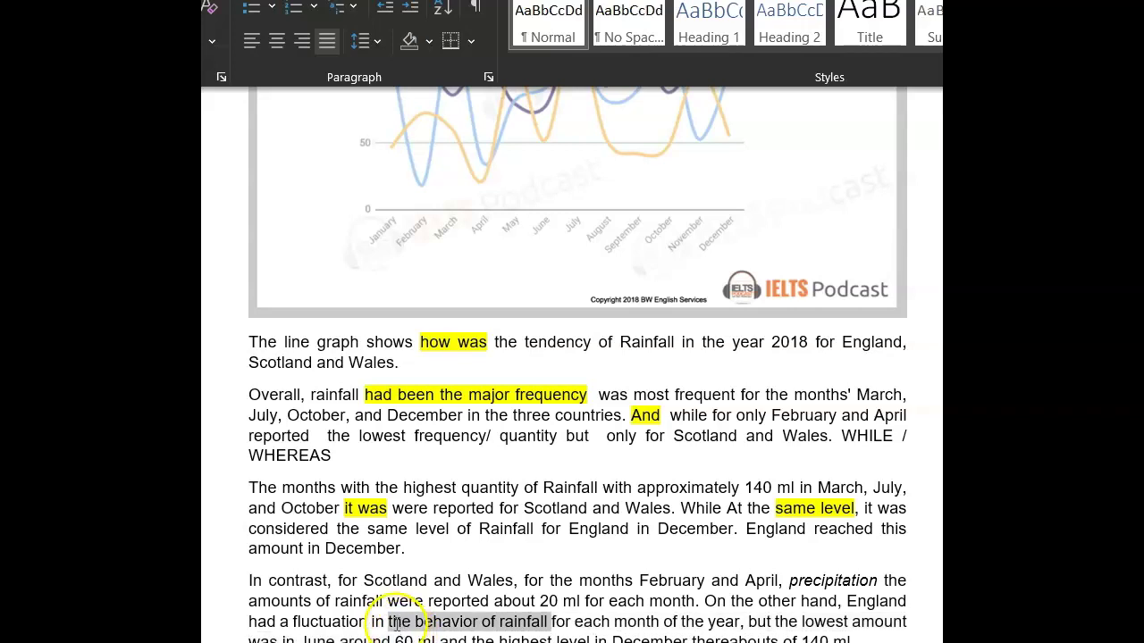
left_click(480, 585)
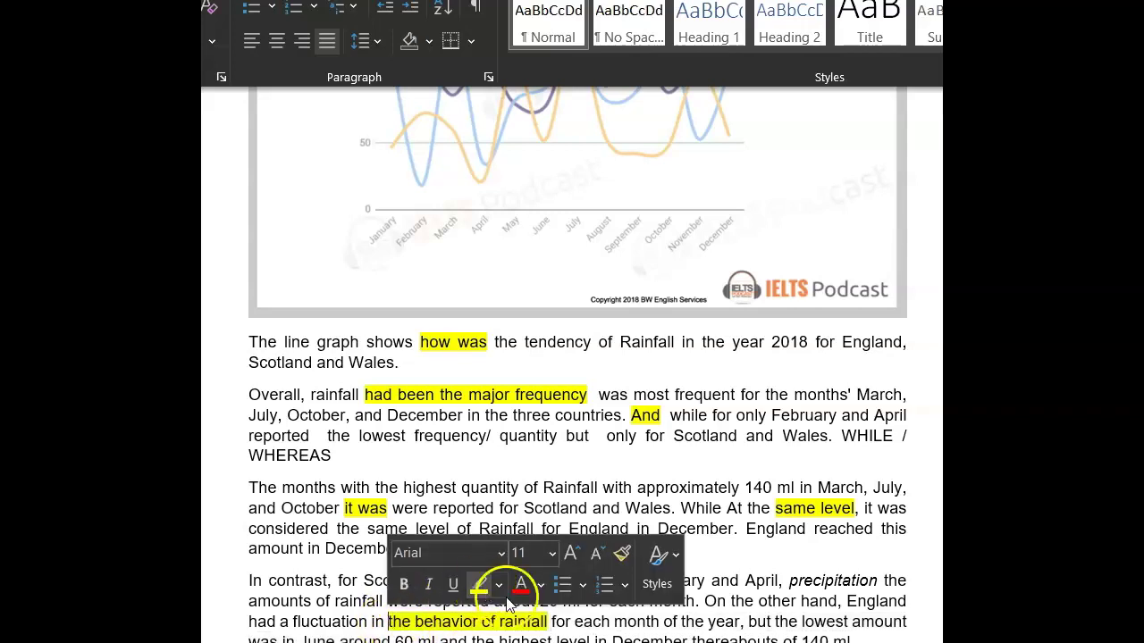
type("pattern")
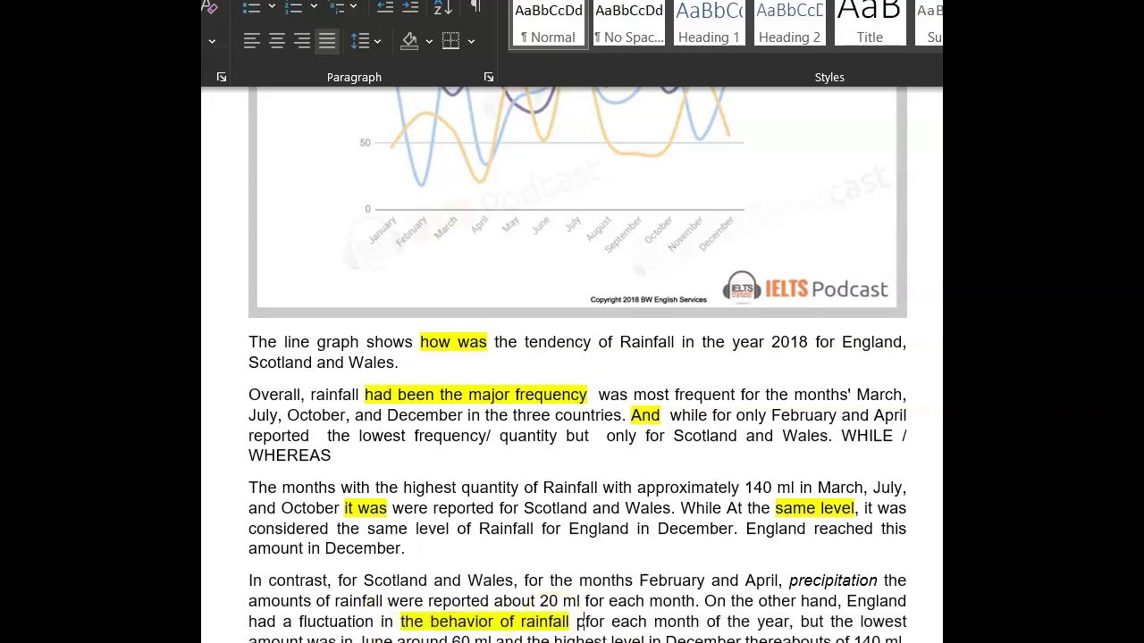